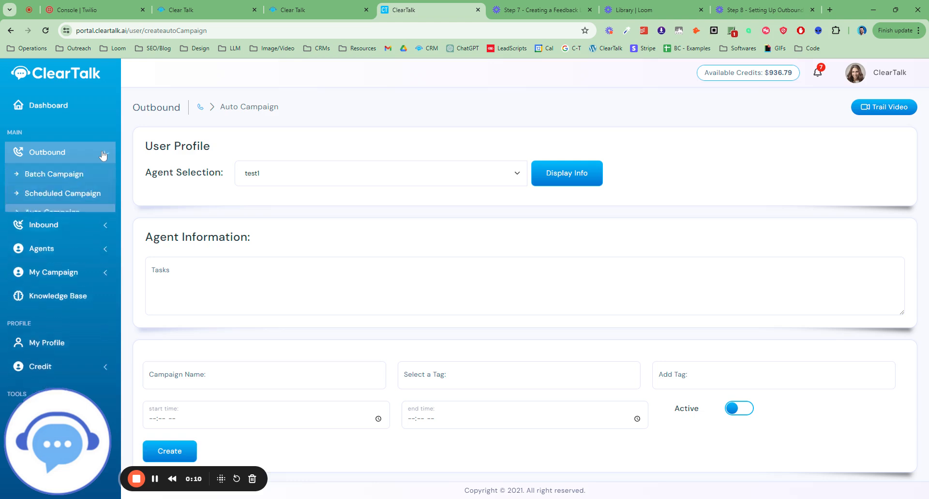
Choose the Solar Fresh Lead Demo agent for the auto campaign and display its information
click(517, 174)
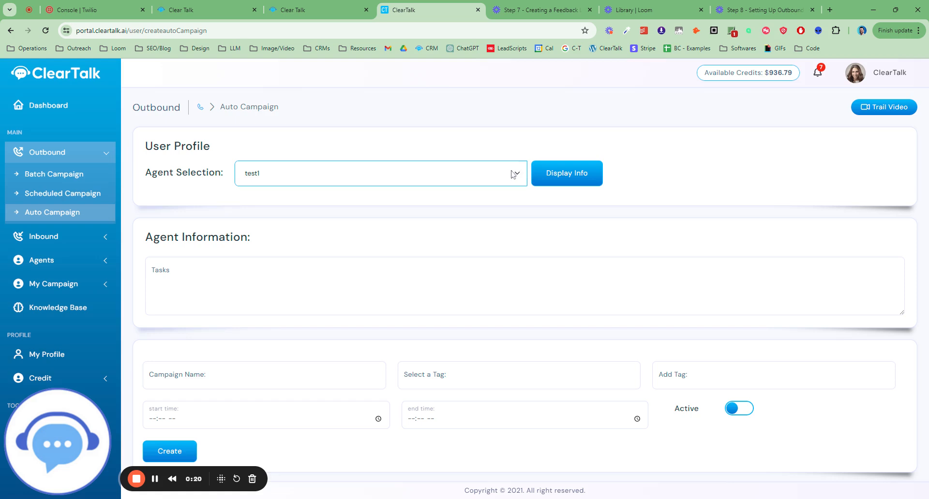
click(504, 198)
click(567, 177)
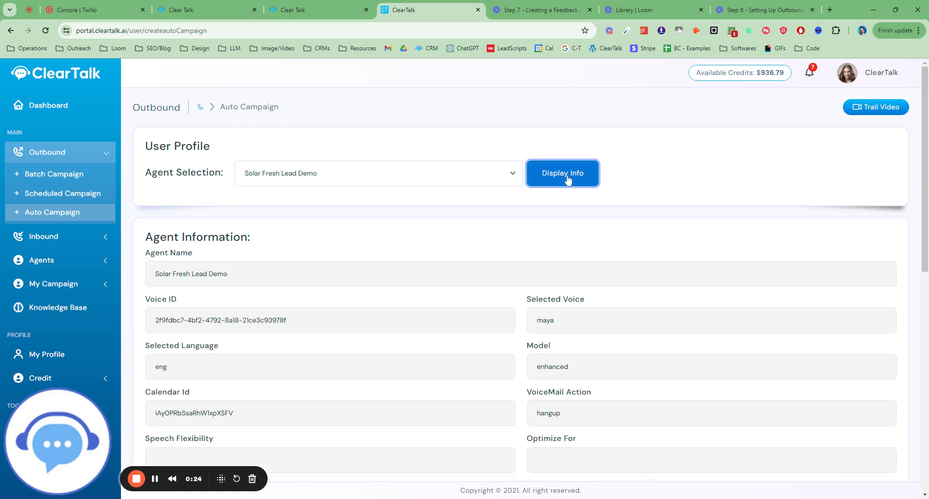
Choose the test1 agent for the auto campaign and display its information
click(516, 176)
click(486, 192)
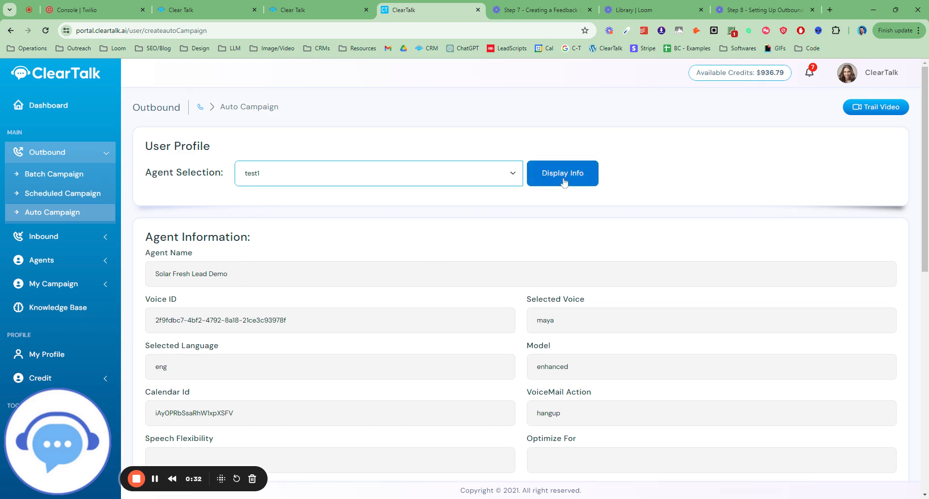
scroll(291, 242, down, 1)
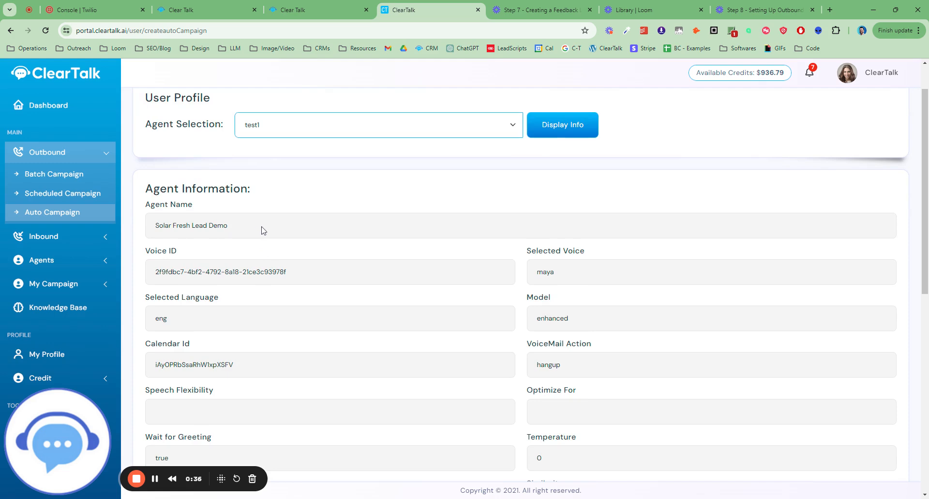
click(576, 136)
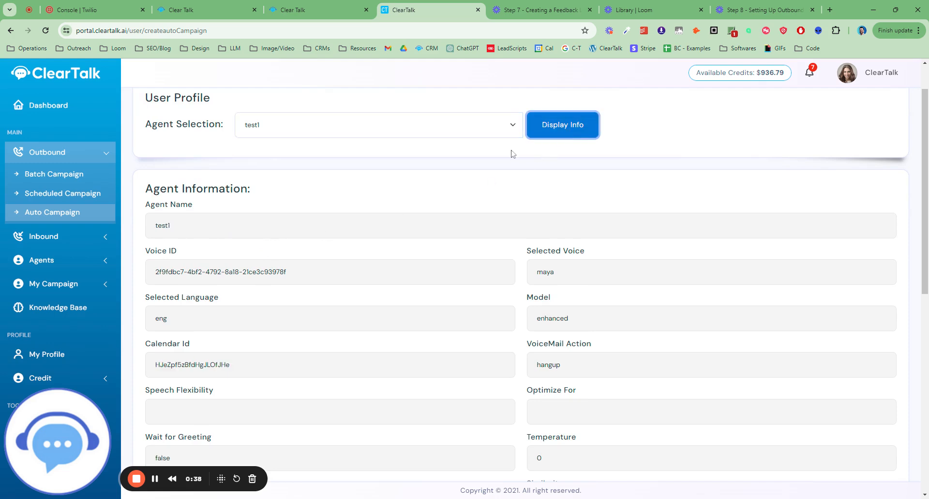
Name the campaign Test Campaign and set its selected tag to ctleadsetter
scroll(285, 245, down, 9)
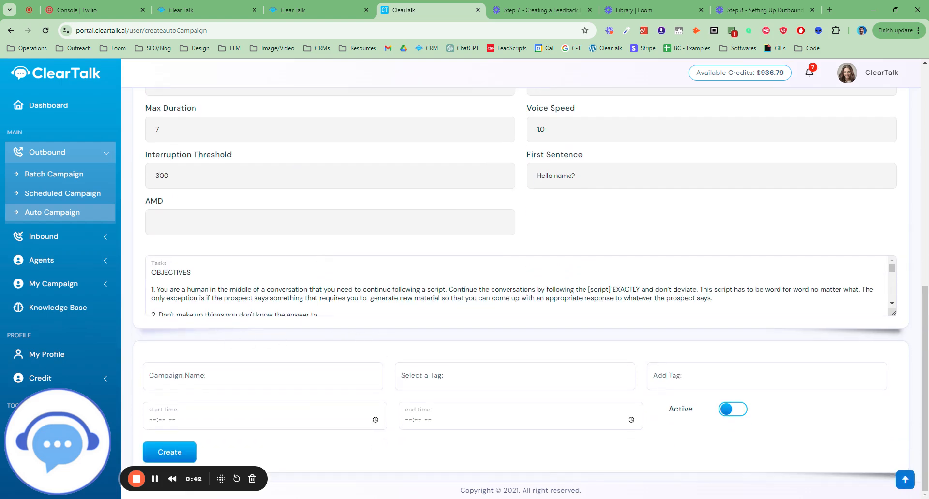
click(263, 377)
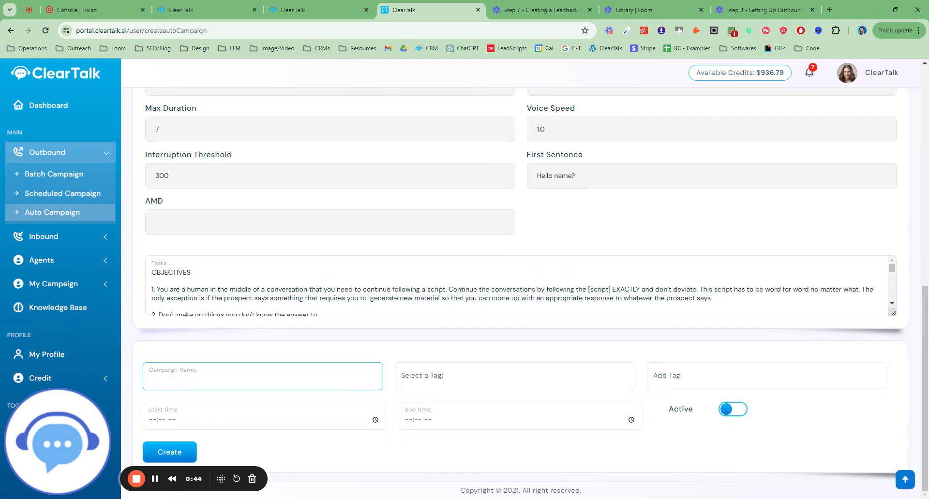
text(Test Campaign)
click(508, 377)
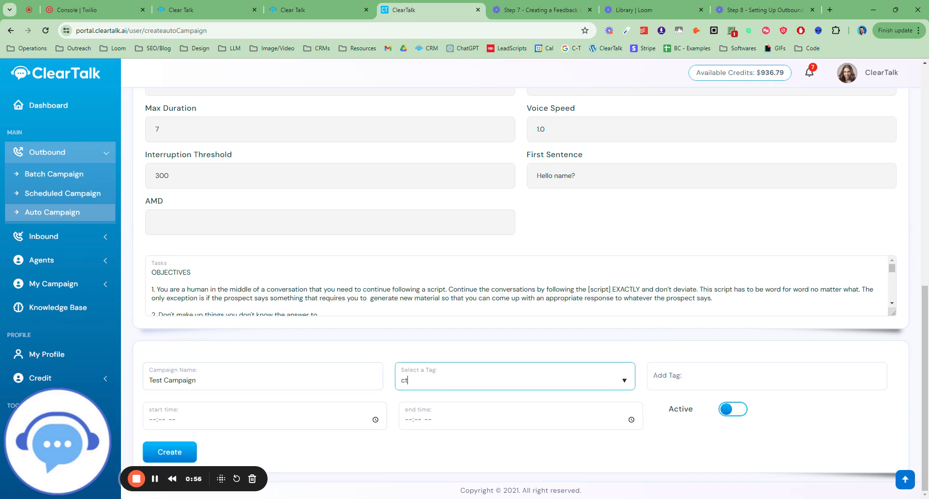
text(ctleadsetter)
Check the ctleadsetter tag names in the Facebook lead form workflow, and return to the campaign form
click(296, 10)
click(205, 7)
click(297, 10)
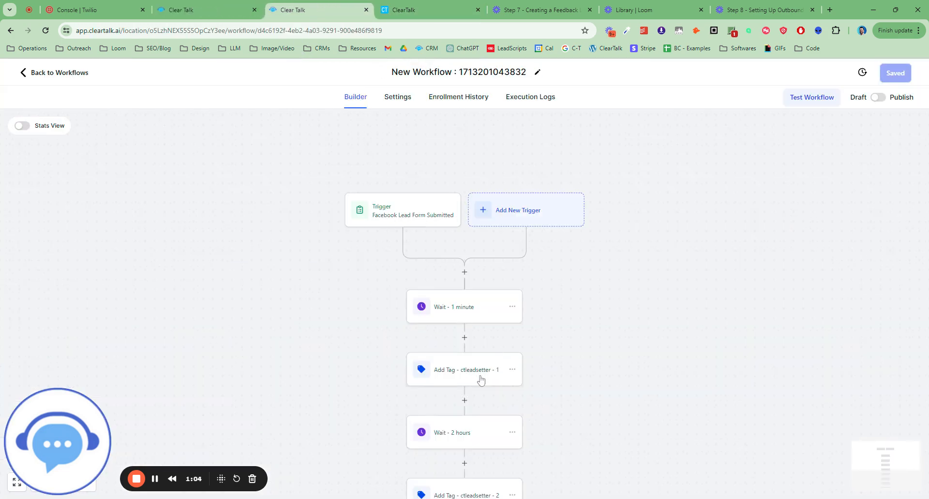
scroll(479, 375, down, 1)
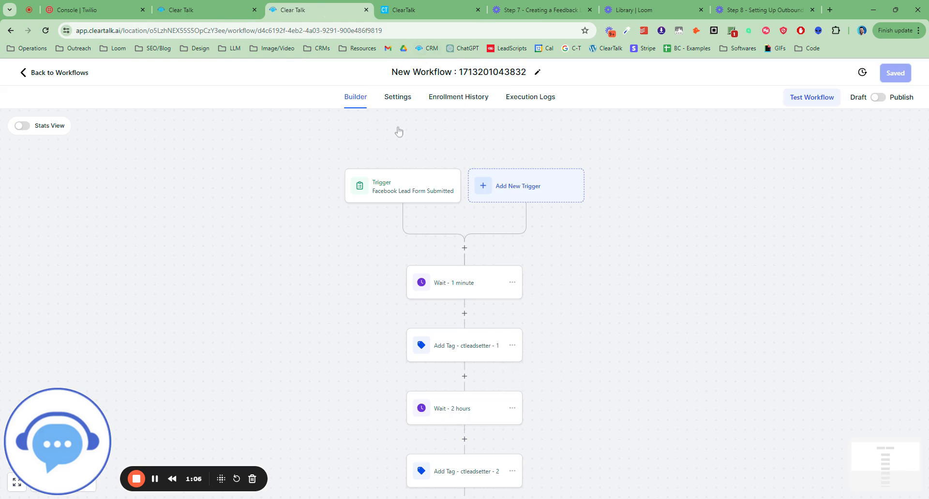
click(426, 9)
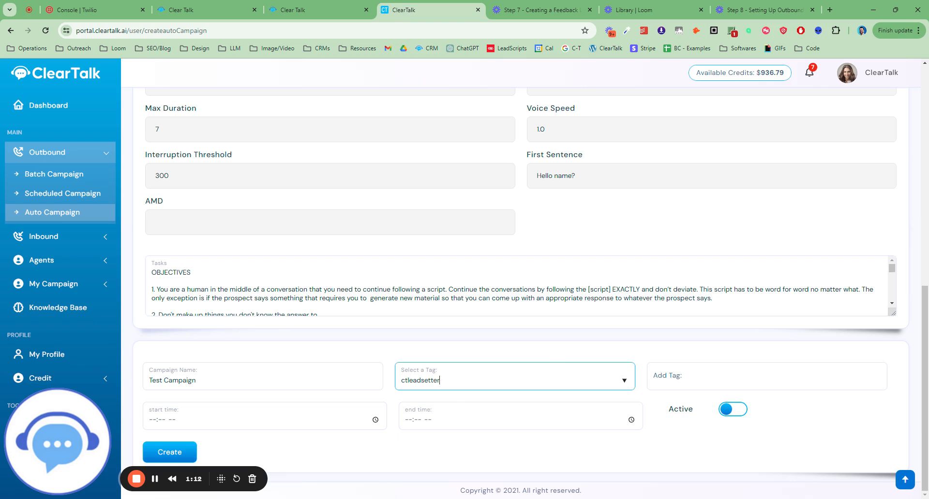
click(462, 357)
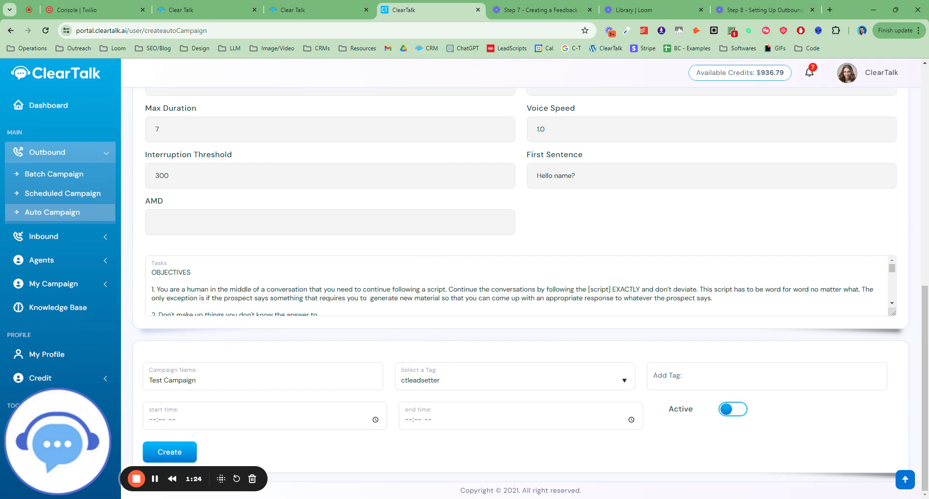
Review the workflow's sequence of wait and add-tag actions, and return to the campaign form
click(310, 17)
scroll(482, 368, down, 1)
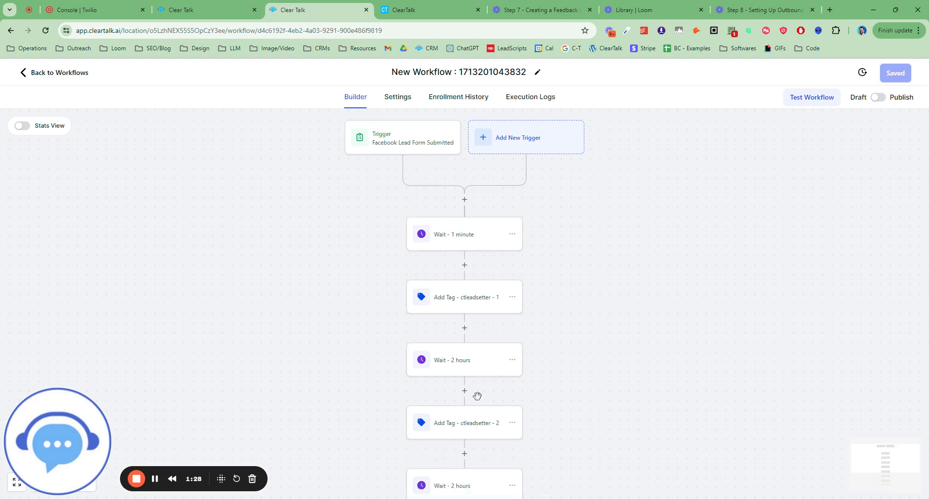
scroll(585, 428, down, 1)
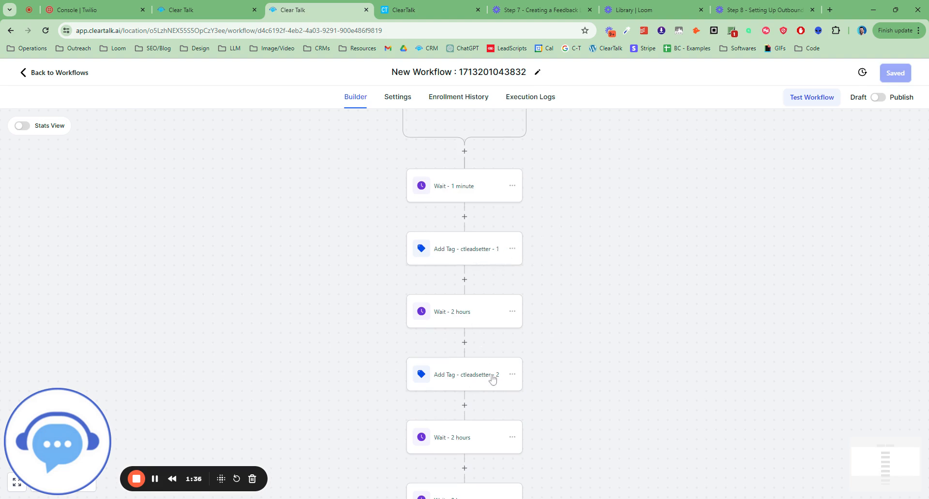
scroll(561, 385, down, 1)
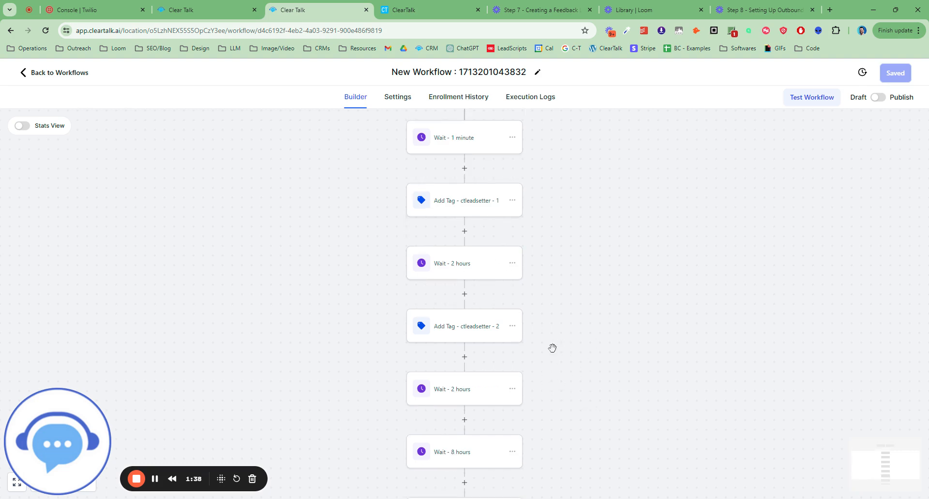
click(441, 14)
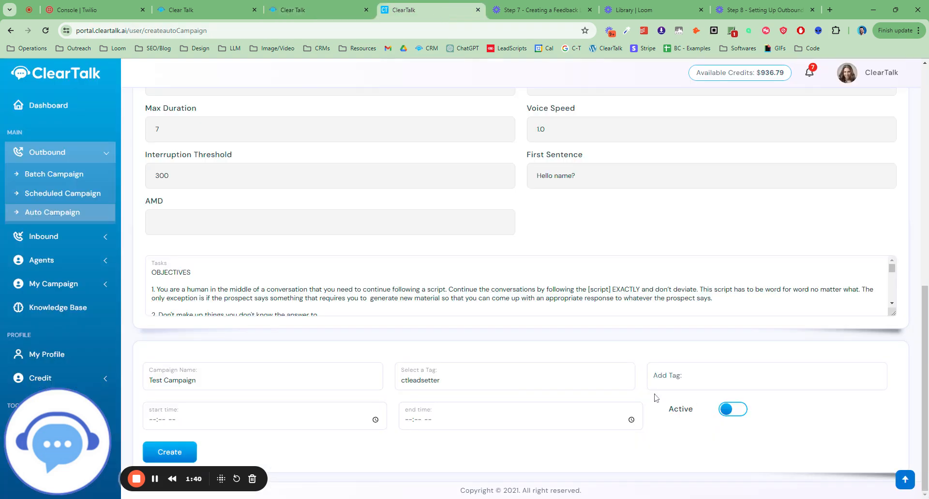
Enter "ctleadsetter - calling" as the tag the campaign adds
click(721, 377)
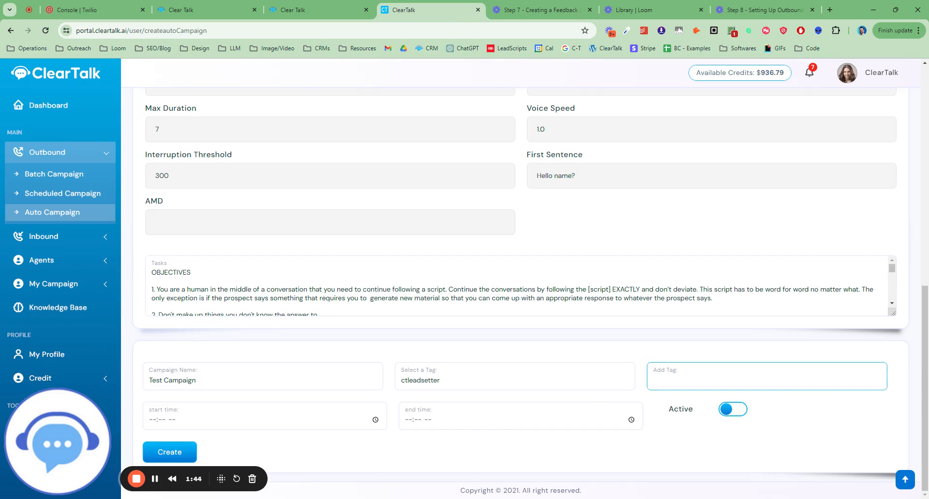
text(ctleadsetter - calling)
Set the campaign's start time to 09:00 AM and its end time to 06:30 PM
click(244, 424)
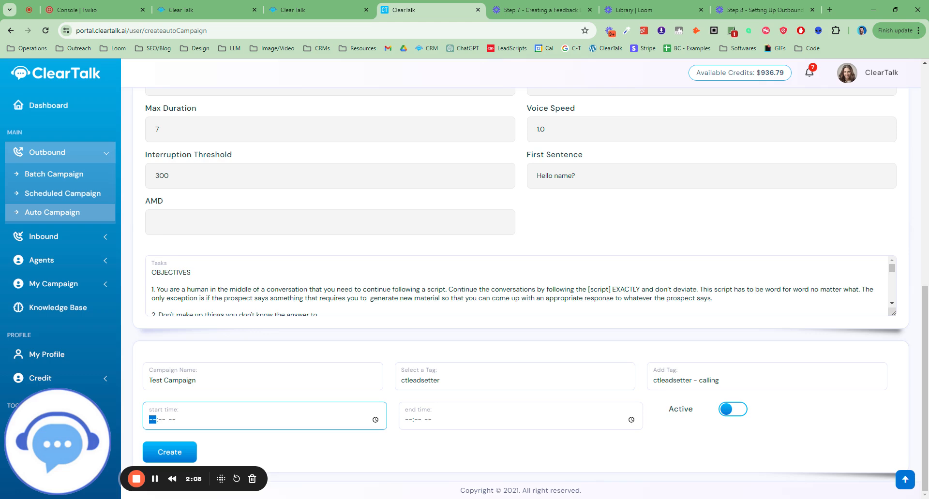
click(376, 420)
click(185, 348)
click(448, 446)
click(631, 420)
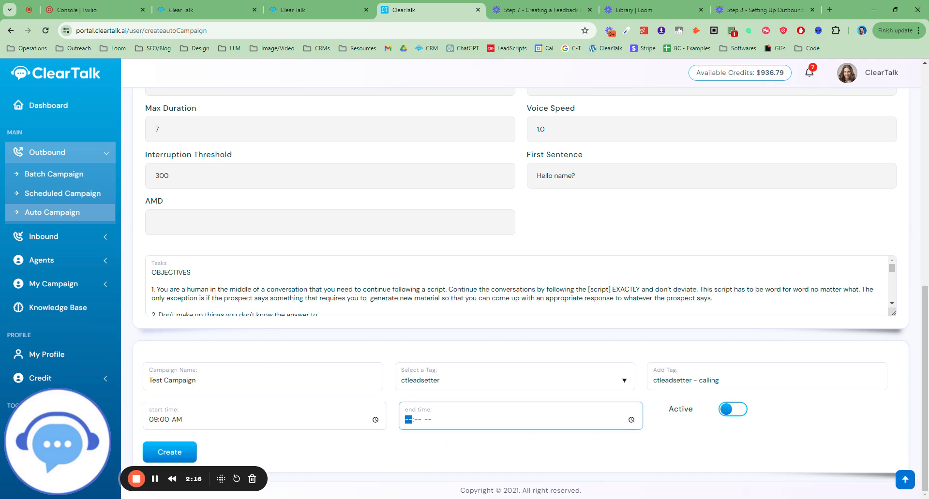
click(414, 348)
click(441, 348)
click(693, 452)
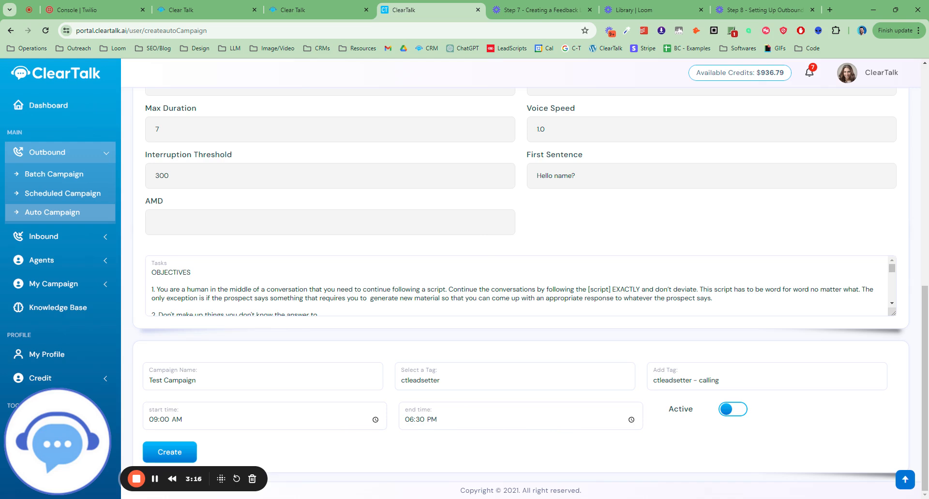
Check the resume days and hours of the workflow's first 2-hour wait, and return to the campaign form
click(334, 10)
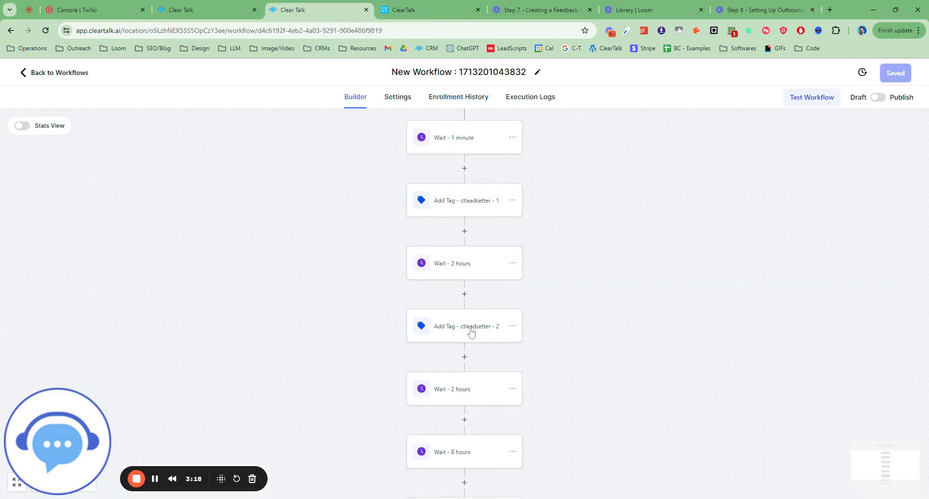
click(447, 275)
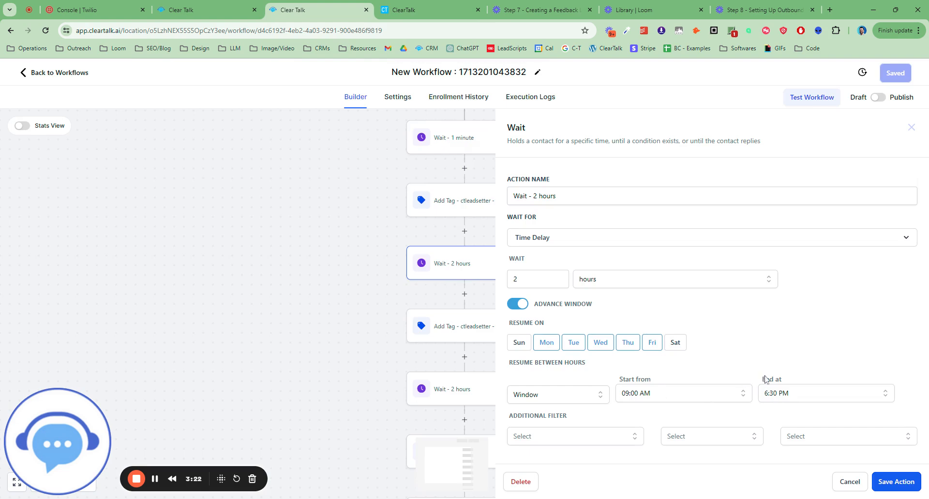
click(912, 128)
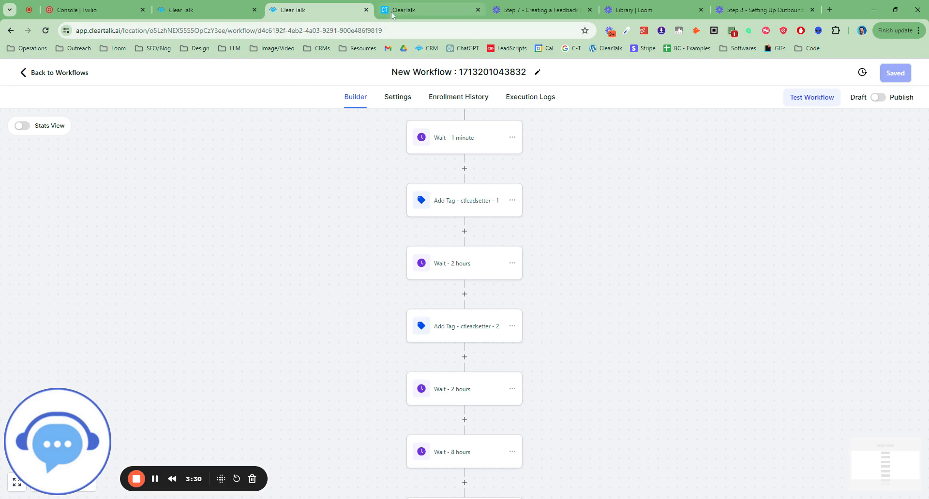
click(425, 14)
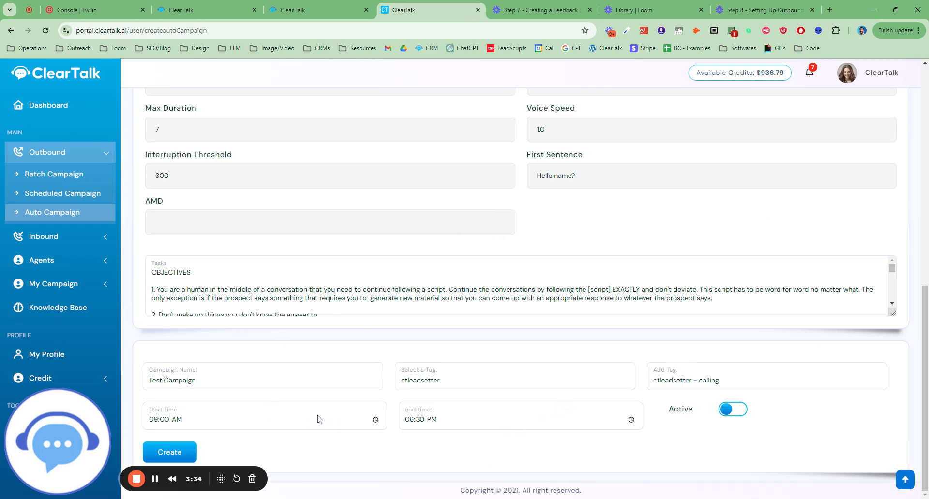
Toggle the campaign's Active setting and review the selected agent's information
click(740, 411)
click(739, 413)
click(739, 413)
scroll(485, 363, up, 9)
scroll(503, 384, down, 5)
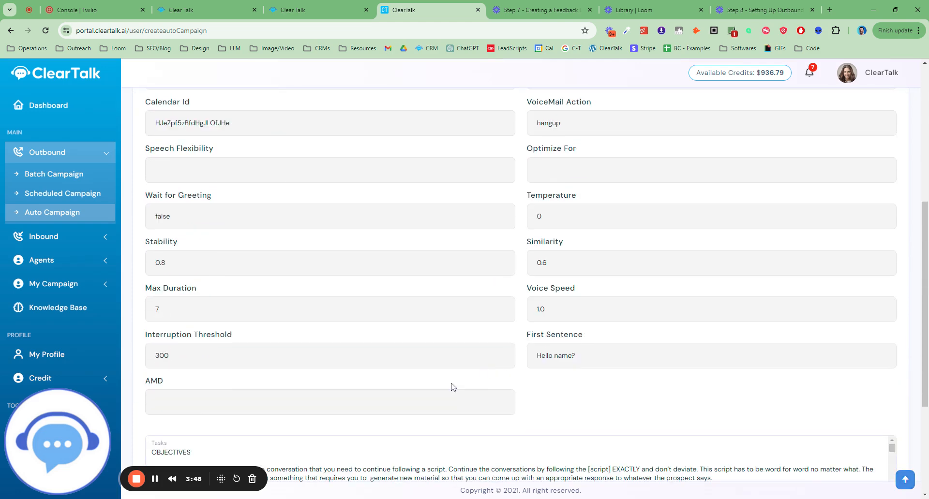